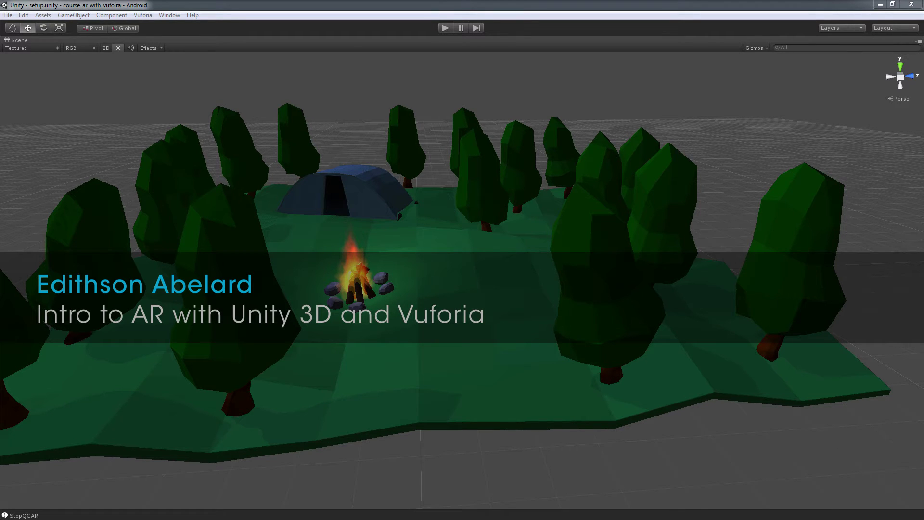
left_click_drag(311, 127, 586, 263, "alt")
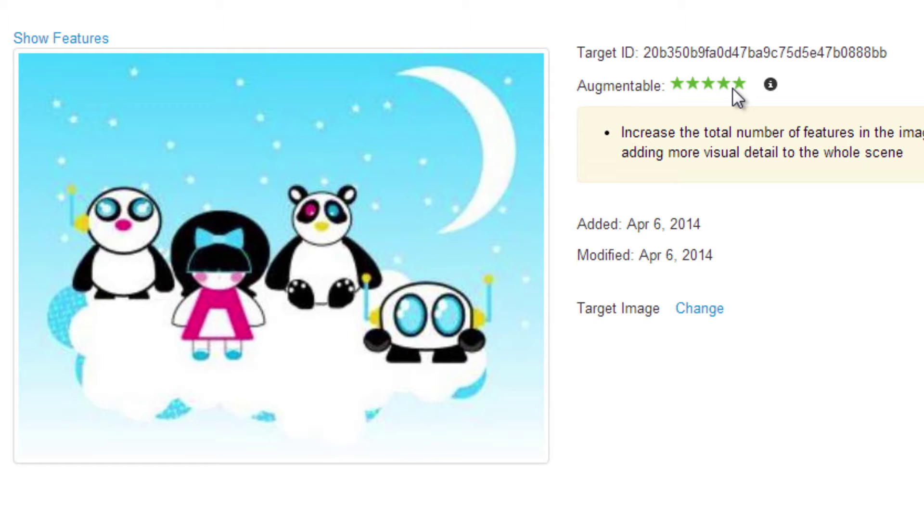
Step: Show the detected tracking features on the panda-and-girl image target
left_click(48, 39)
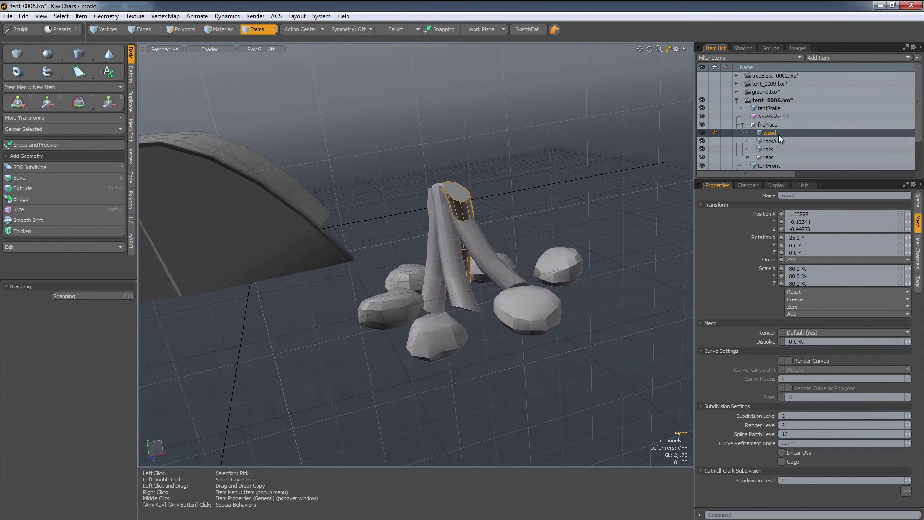
Step: In modo, examine the wood, rockA and rock source meshes of the firePlace group and expand its reps subgroup in an enlarged item list
left_click(776, 140)
left_click(774, 150)
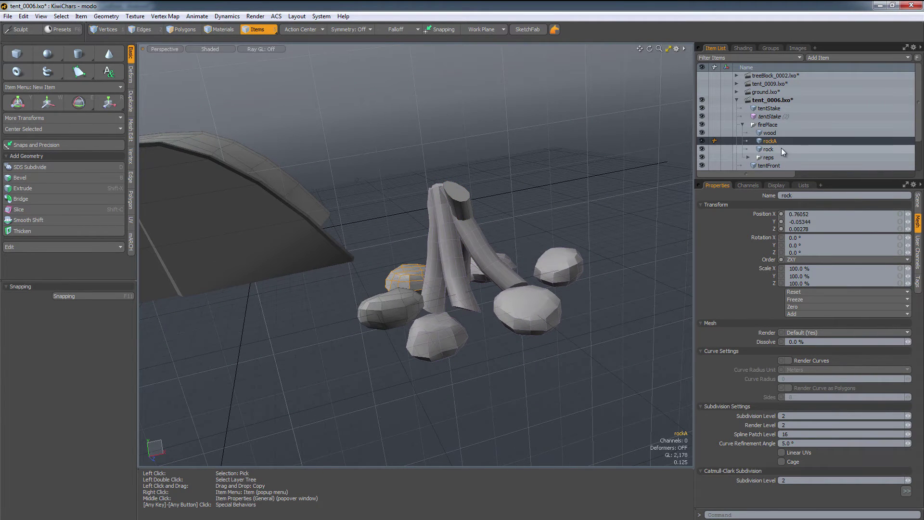
left_click_drag(523, 209, 528, 253, "alt")
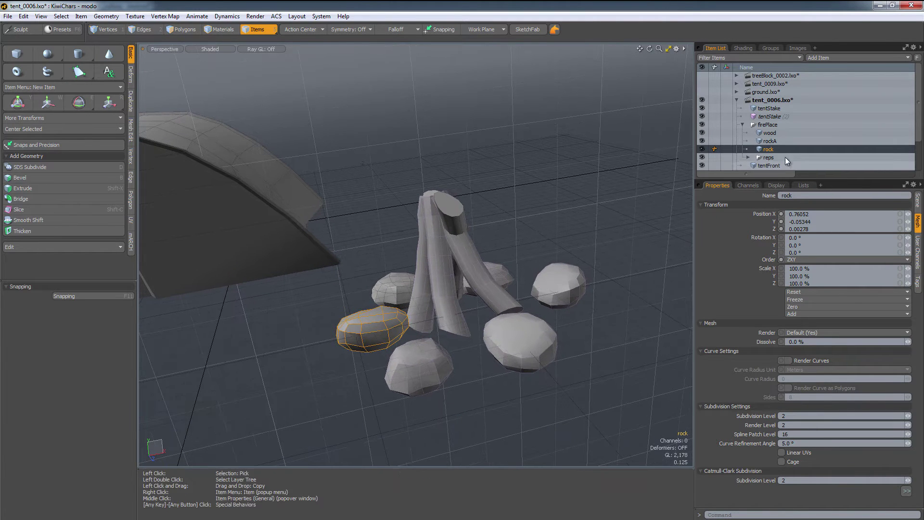
left_click(749, 157)
scroll(797, 111, "down", 2)
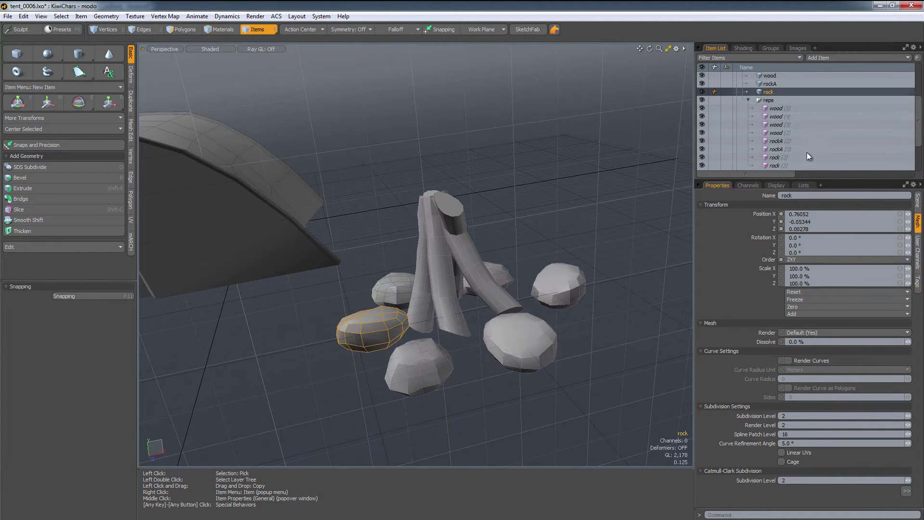
key("KP_0")
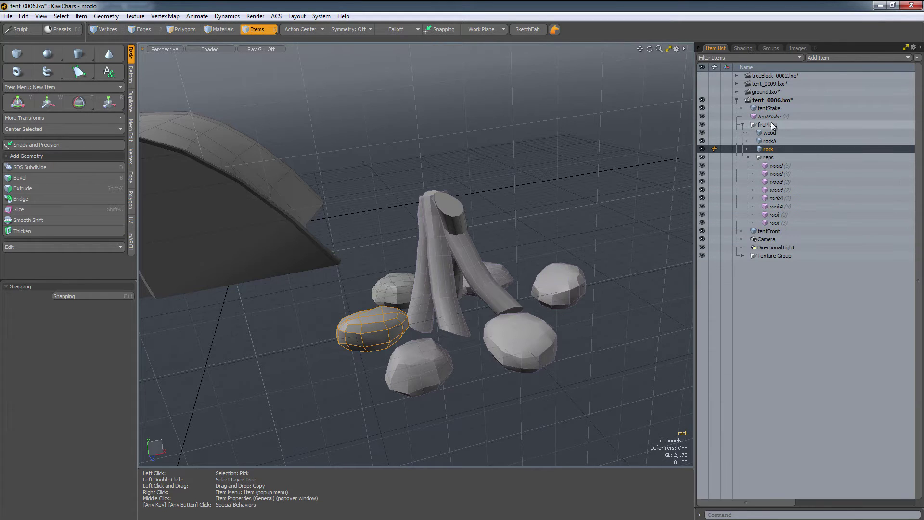
Step: Examine which logs and stones in the reps group are instances, comparing them with the original rock mesh
left_click(777, 159)
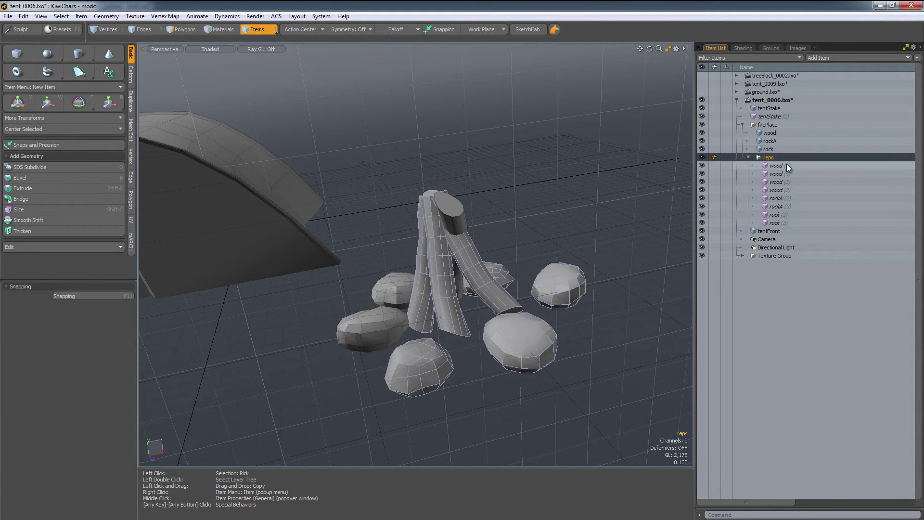
left_click(787, 165)
left_click(787, 174)
left_click(781, 190)
left_click(782, 207)
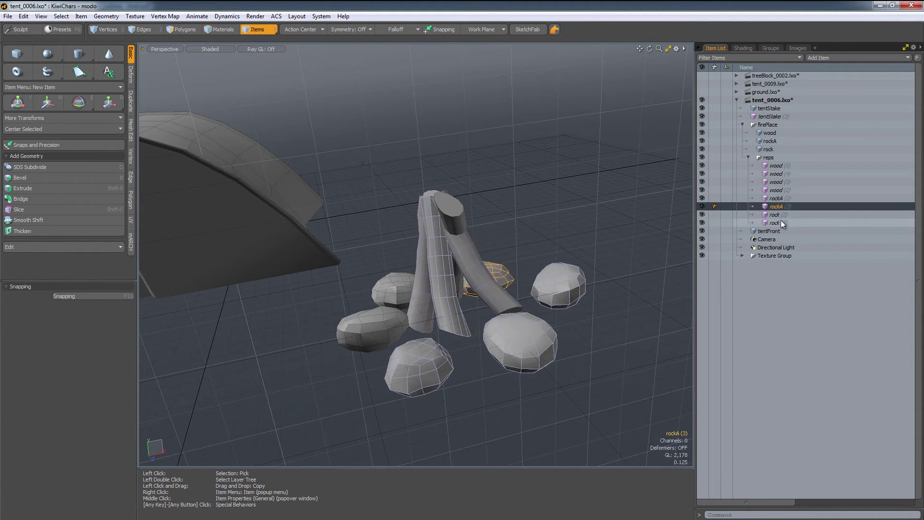
left_click(790, 198)
left_click(790, 182)
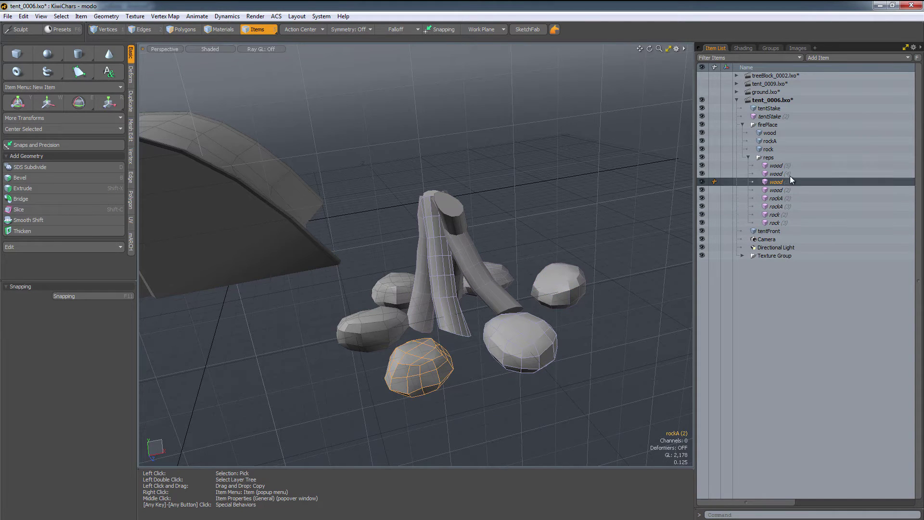
left_click(781, 148)
left_click_drag(450, 292, 434, 291, "alt")
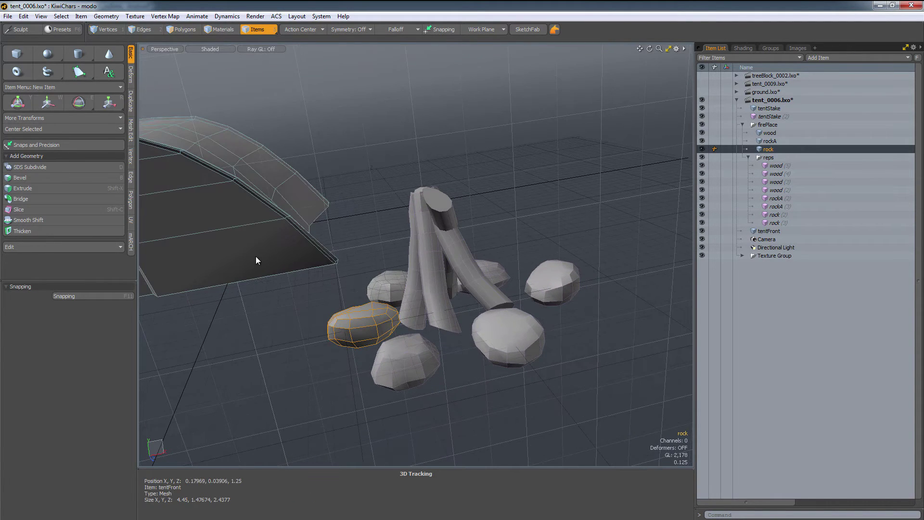
Step: Try a bevel on two top polygons of rockA with a shift of about 0.62 and an inset of about 0.04
left_click(286, 236)
key("3")
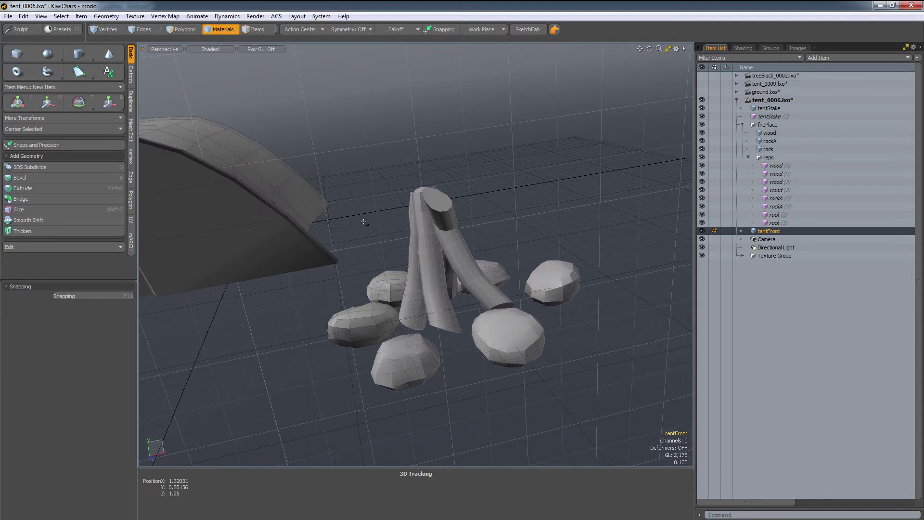
left_click_drag(365, 318, 669, 132, "ctrl+alt")
left_click(779, 140)
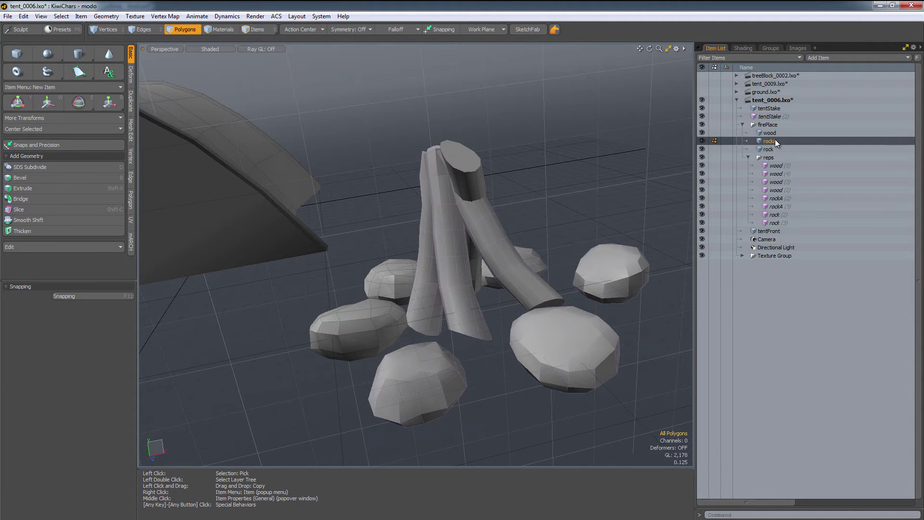
right_click_drag(360, 301, 338, 289)
mouse_move(334, 287)
left_mouse_down("alt")
mouse_move(425, 272)
mouse_move(435, 285)
left_mouse_up("alt")
left_click(412, 237)
key("b")
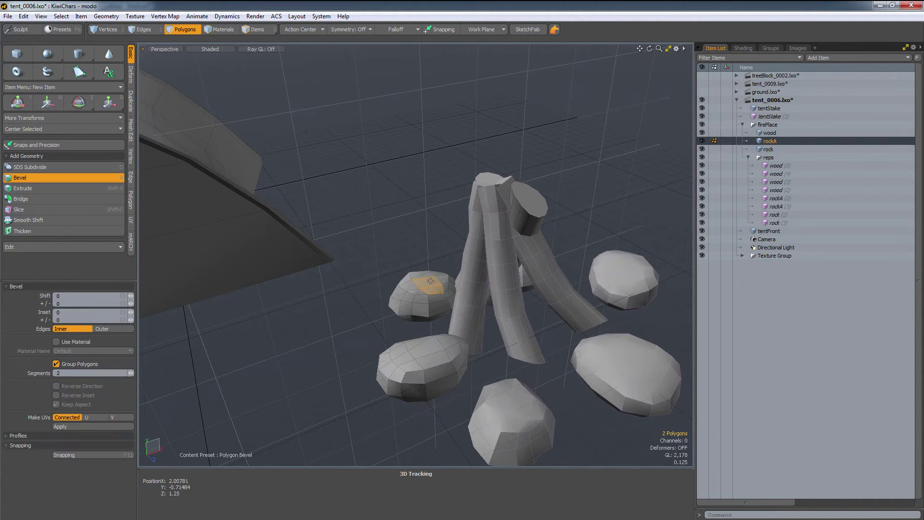
left_click_drag(436, 284, 440, 284)
left_click_drag(434, 245, 449, 153)
left_click_drag(501, 205, 457, 193, "alt")
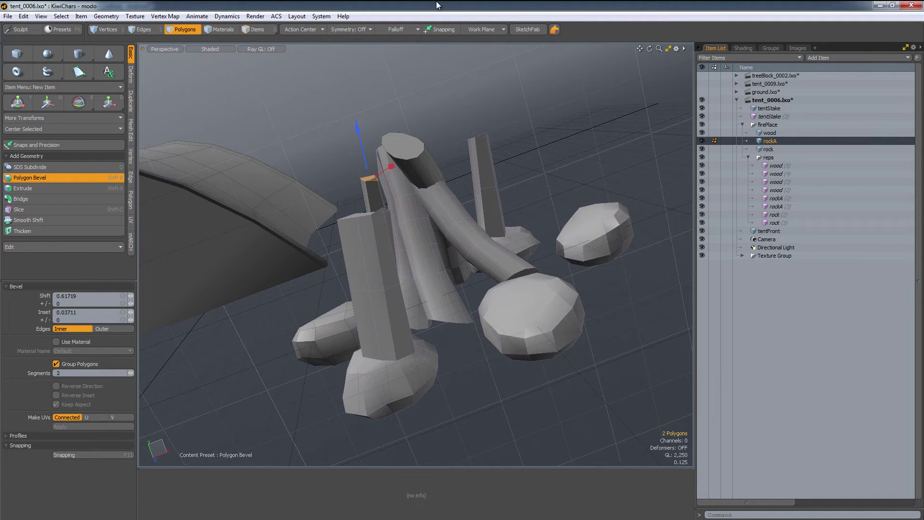
Step: Undo the rockA bevel, drop the tool and polygon selection, and return to item selection mode
key("ctrl+z")
left_click_drag(469, 136, 523, 218, "alt")
key("ctrl+z")
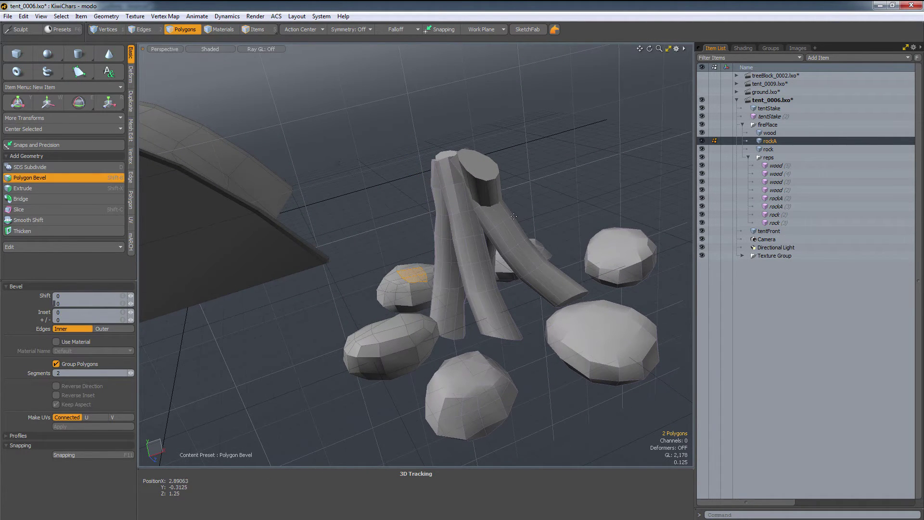
key("space")
left_click(395, 204)
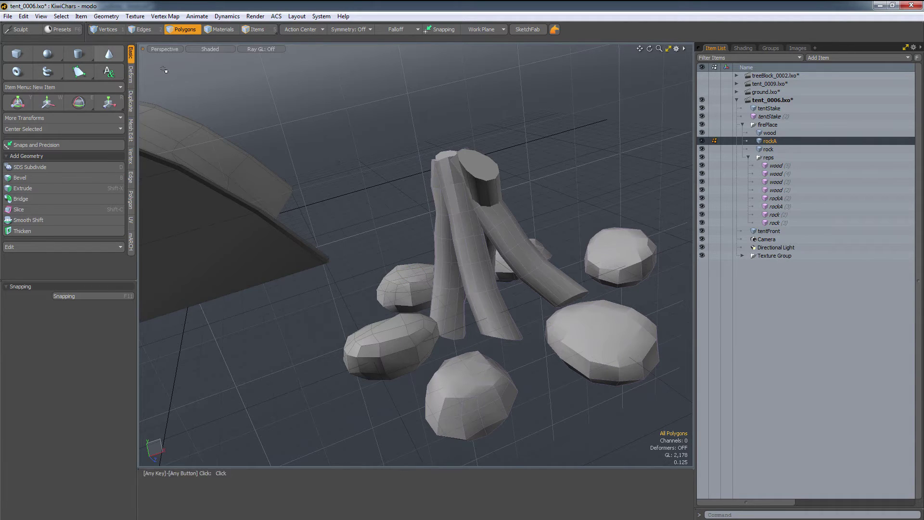
left_click(255, 30)
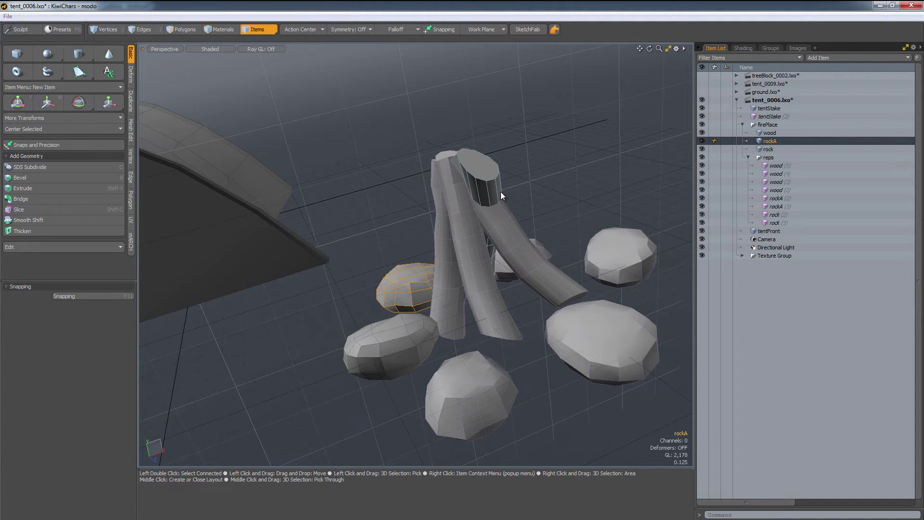
Step: Open the render preview and view the textured tent and fireplace from slightly different angles
key("F8")
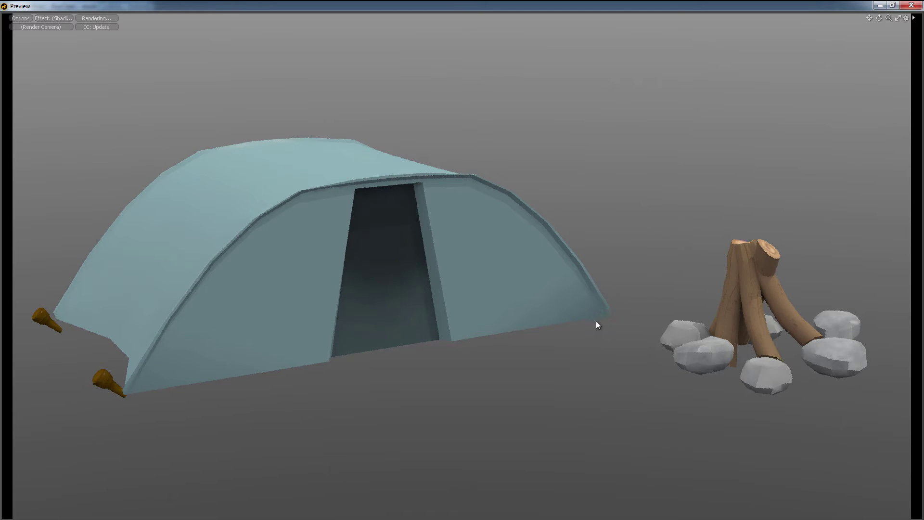
left_click_drag(576, 354, 544, 322, "alt")
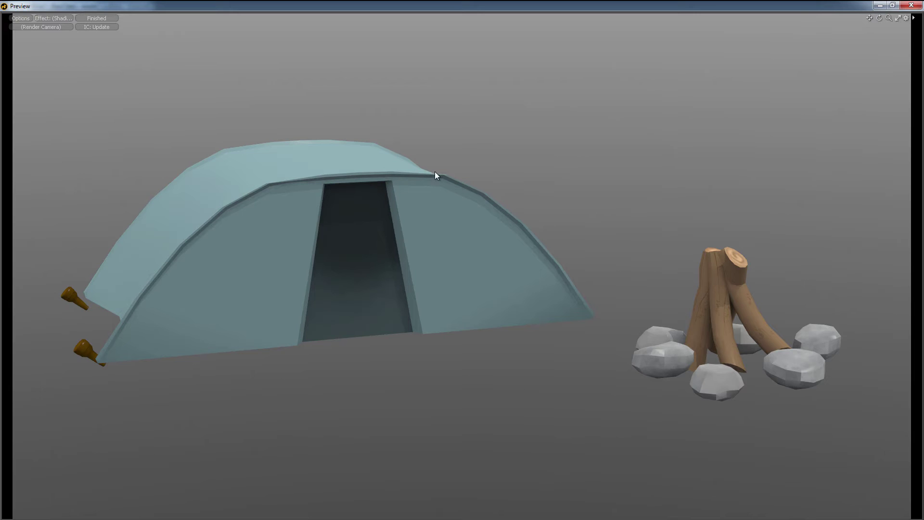
left_click_drag(492, 154, 462, 157, "alt")
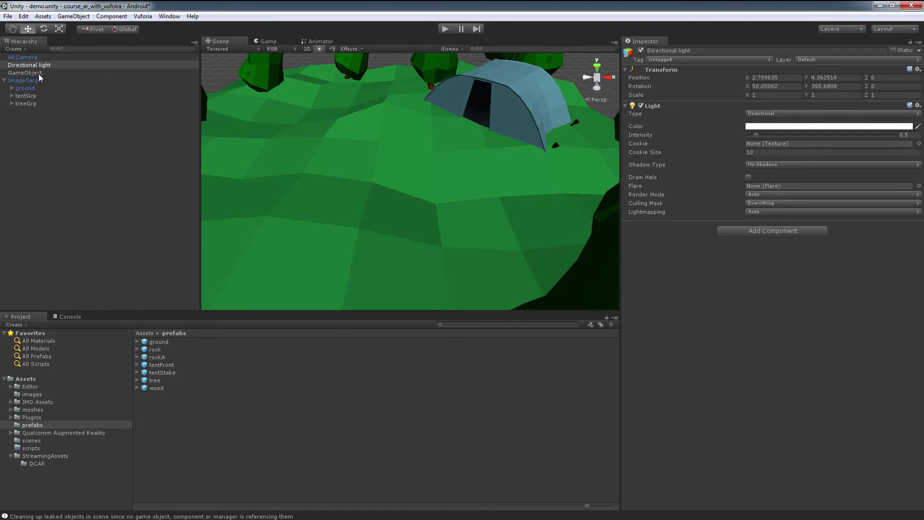
Step: Switch to Unity and add the wood, rock and rockA prefabs to the scene hierarchy
left_click(38, 73)
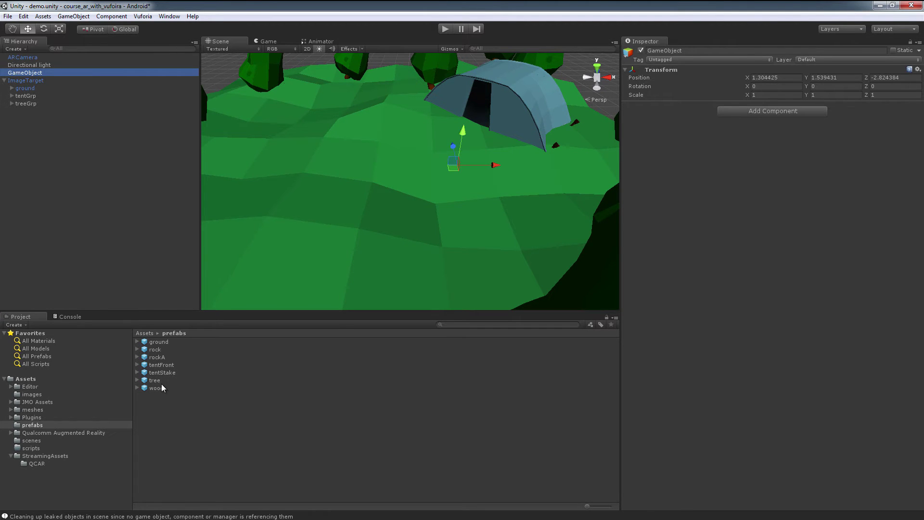
left_click_drag(163, 388, 155, 227)
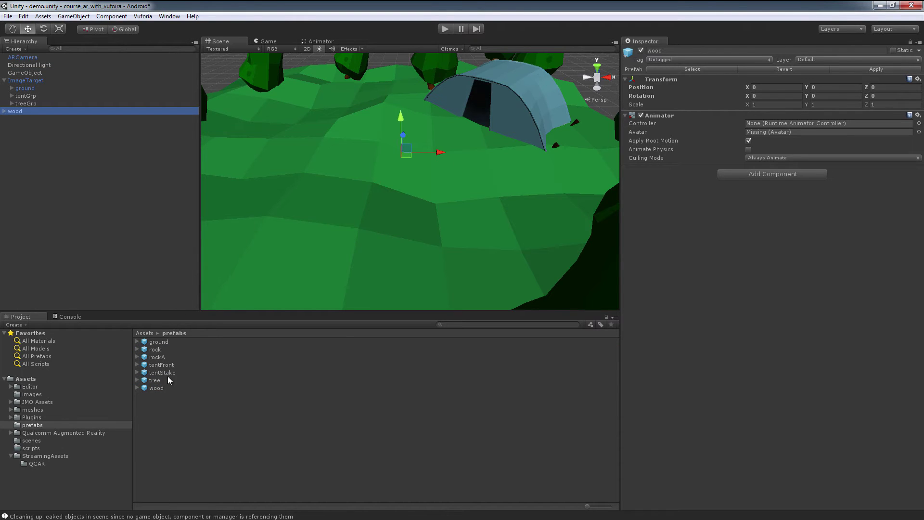
left_click_drag(160, 349, 152, 299)
left_click_drag(157, 354, 128, 184)
mouse_move(477, 170)
left_mouse_down("alt")
mouse_move(454, 109)
mouse_move(474, 162)
left_mouse_up("alt")
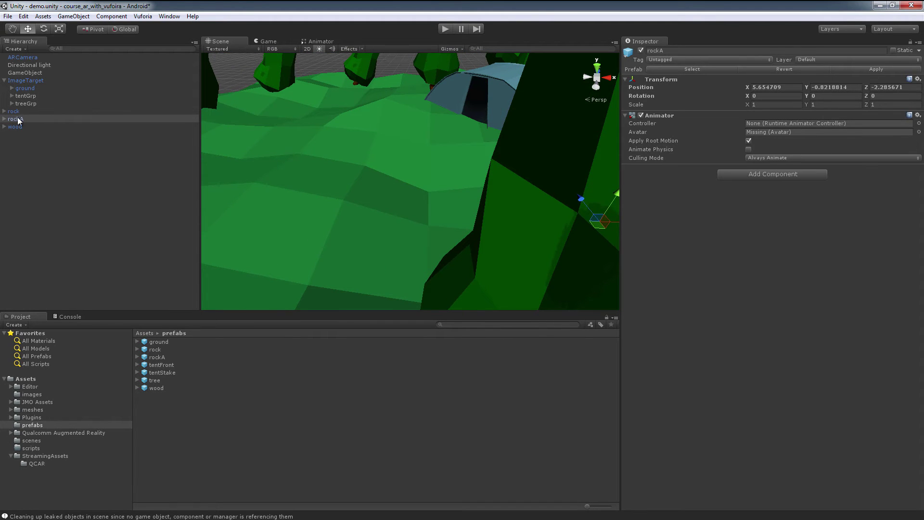
Step: Parent the rock, rockA and wood objects together under the empty GameObject
left_click(35, 73)
left_click(21, 112)
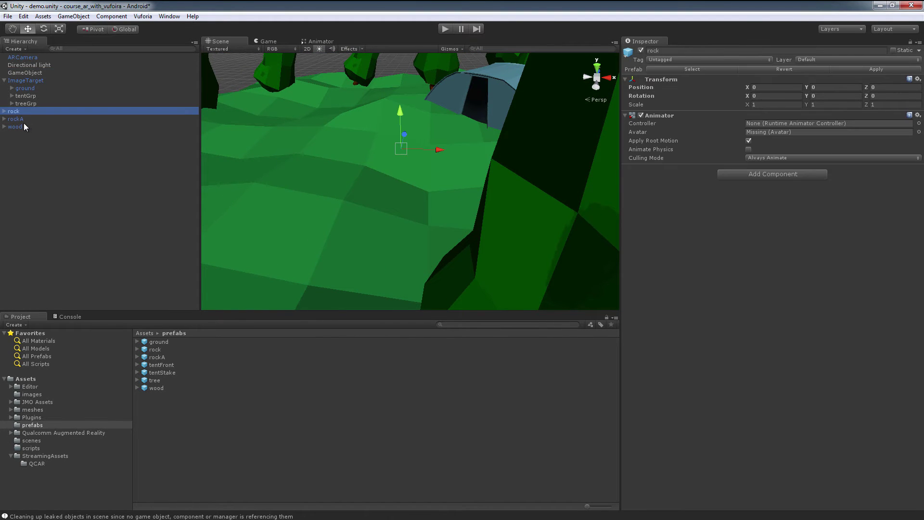
left_click(23, 125, "shift")
left_click_drag(22, 125, 28, 77)
Step: Rename the parent GameObject to firePlaceGrp and make it a child of ImageTarget
left_click(26, 75)
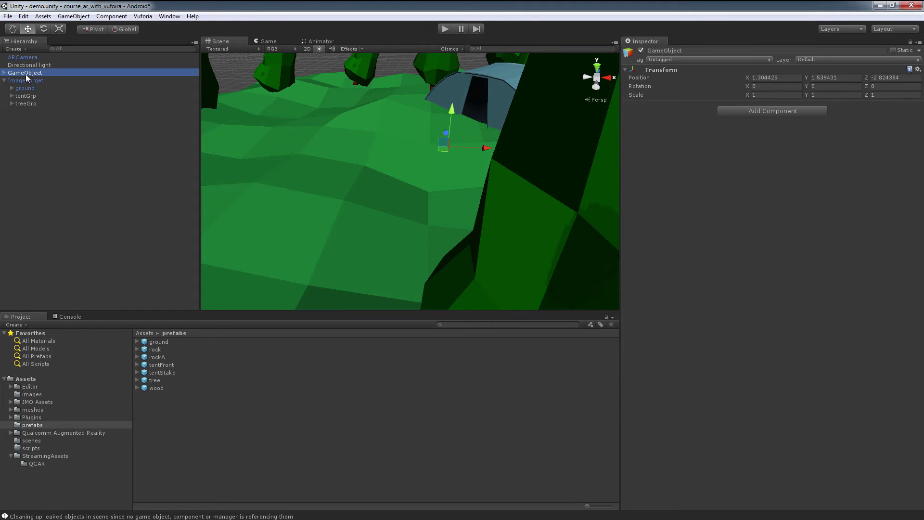
left_click(692, 54)
type("f")
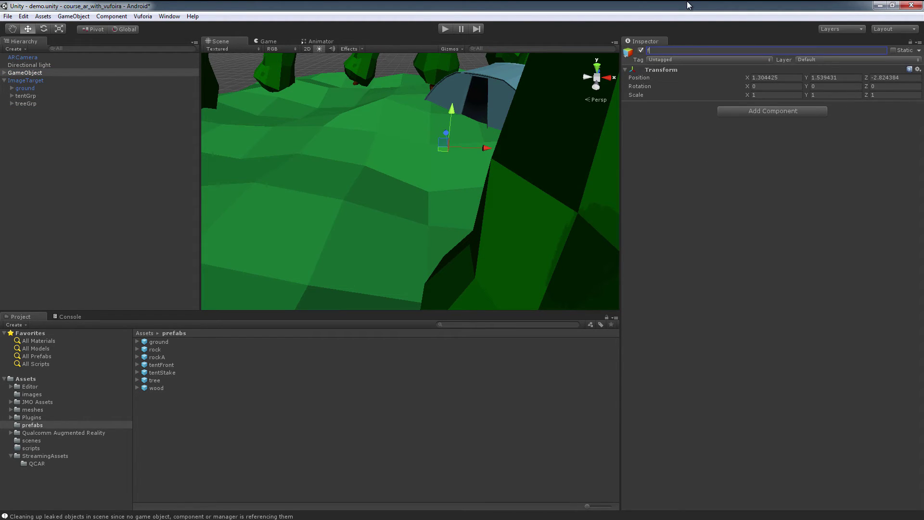
type("irePlaceGR")
type("p")
key("Return")
left_click_drag(32, 73, 31, 83)
left_click_drag(457, 122, 486, 94, "alt")
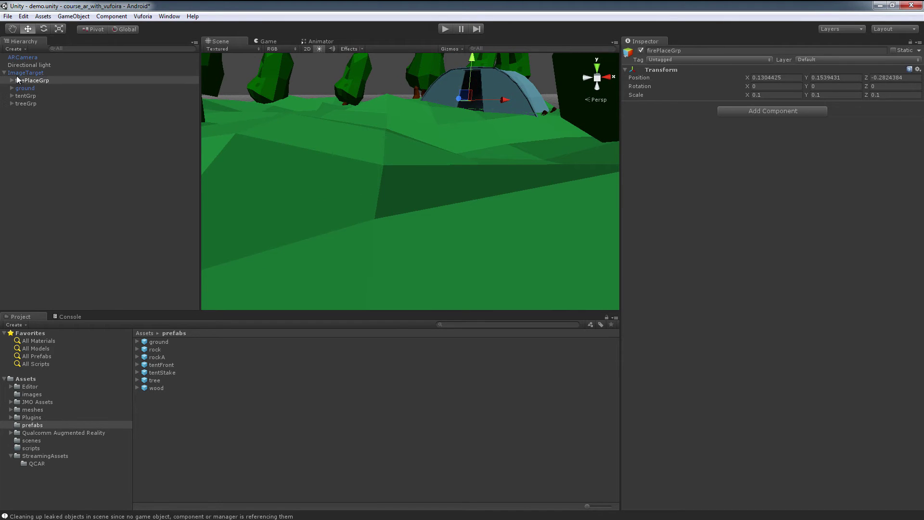
Step: Expand firePlaceGrp and set the rock's position to 0, 0, 0
left_click(12, 80)
left_click(56, 88)
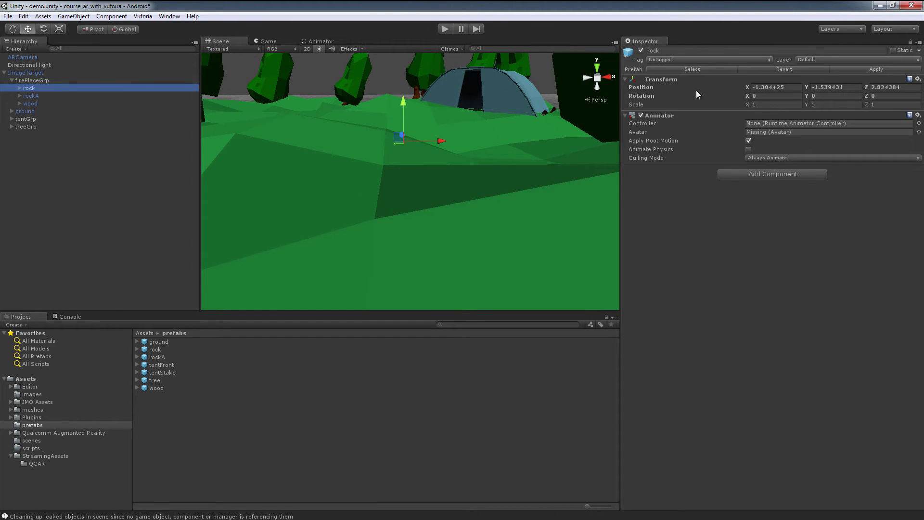
left_click(786, 87)
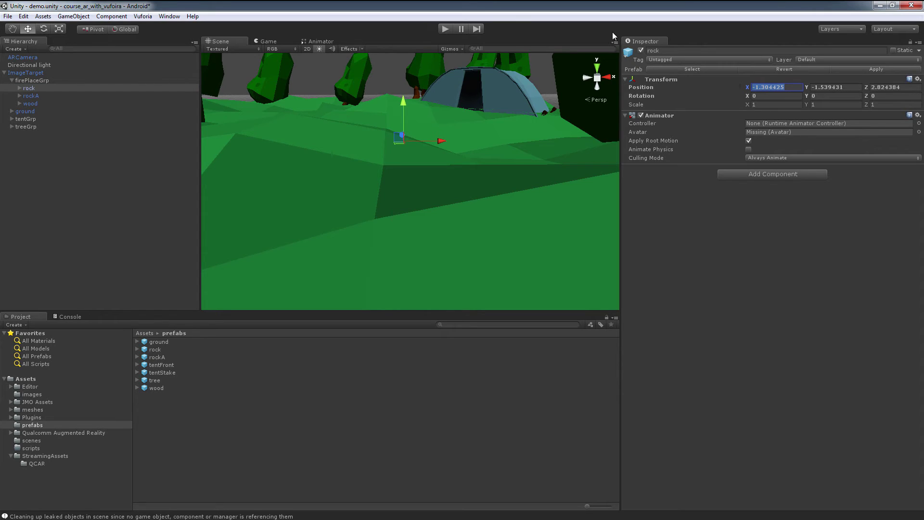
type("0")
key("Tab")
type("0")
key("Tab")
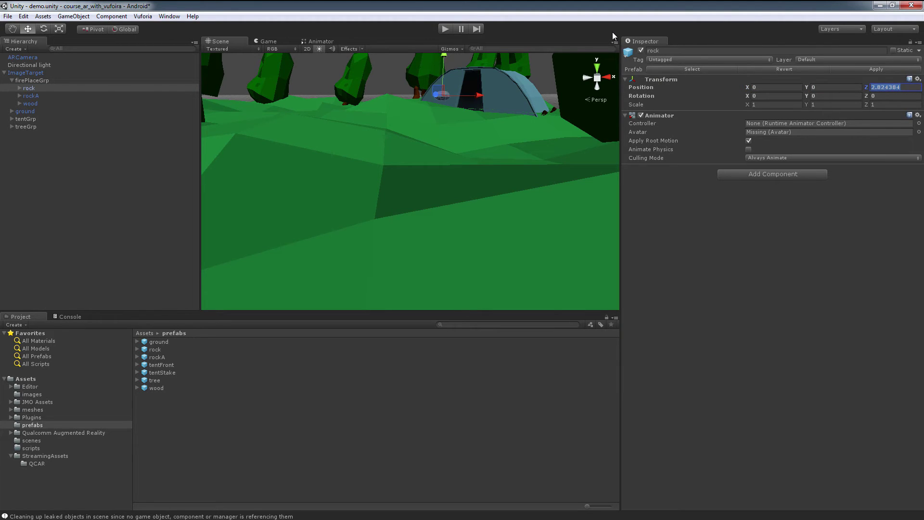
type("0")
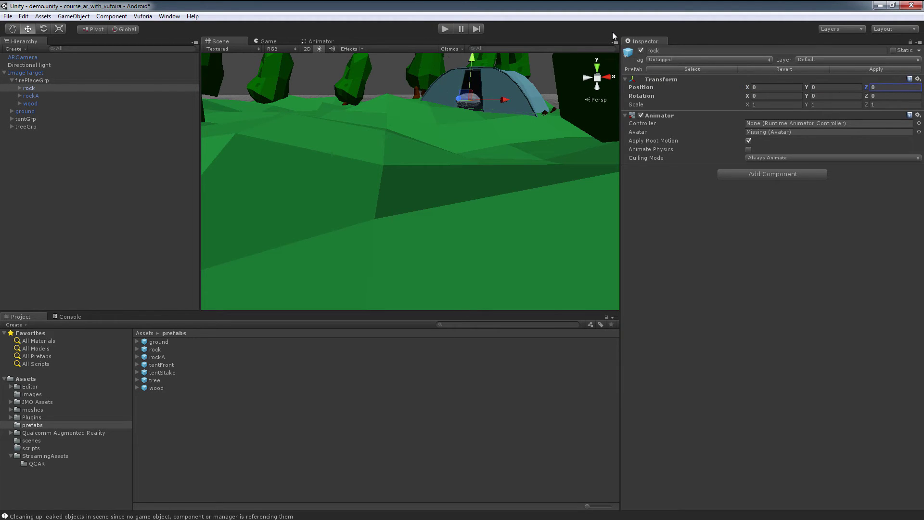
Step: Set the position of rockA in firePlaceGrp to 0, 0, 0
left_click(47, 96)
left_click(792, 88)
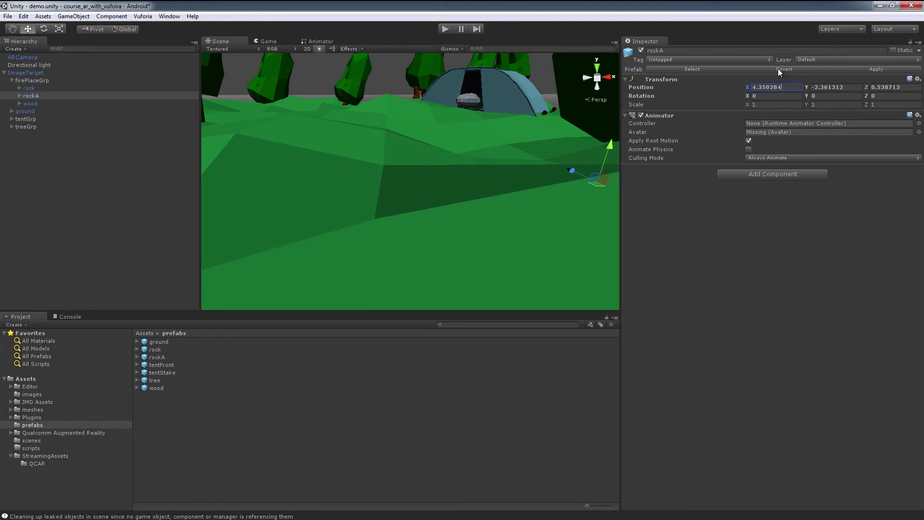
type("0")
key("Tab")
type("0")
key("Tab")
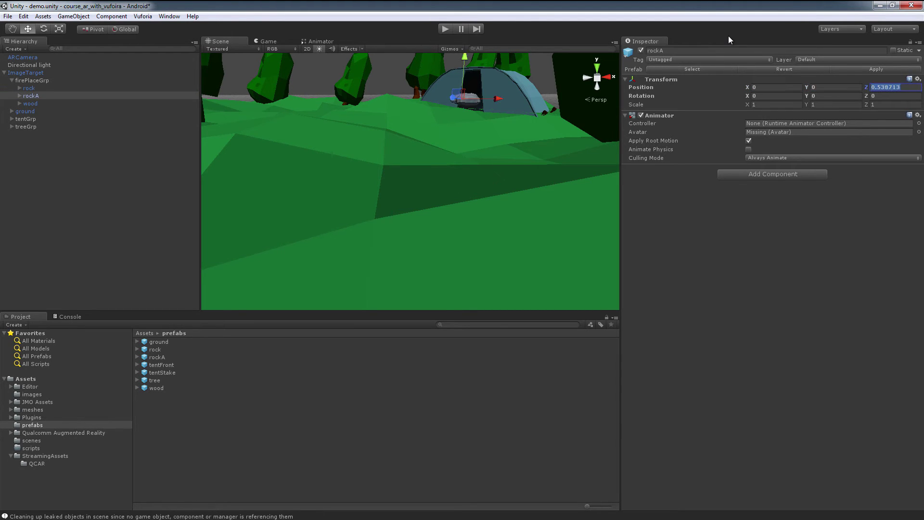
type("0")
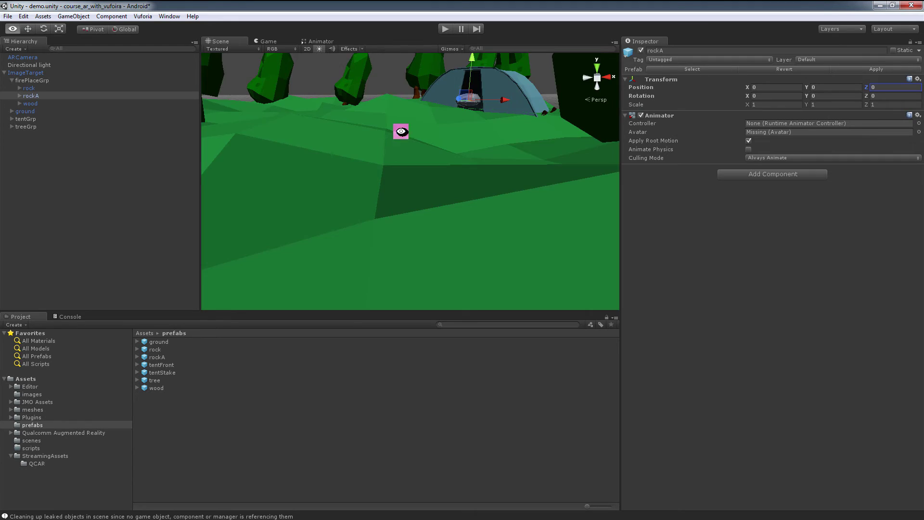
left_click_drag(401, 131, 424, 114, "alt")
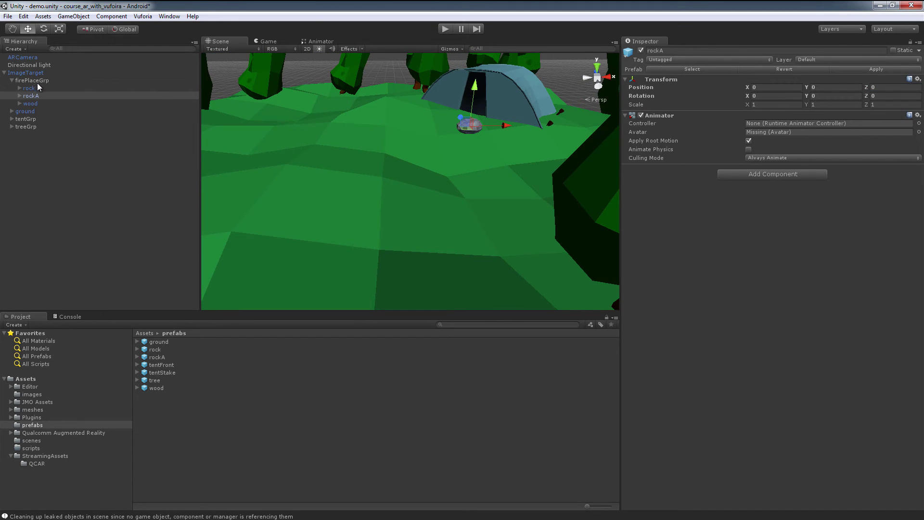
Step: Move firePlaceGrp down onto the open ground in front of the tent
left_click(32, 81)
left_click_drag(476, 89, 557, 171)
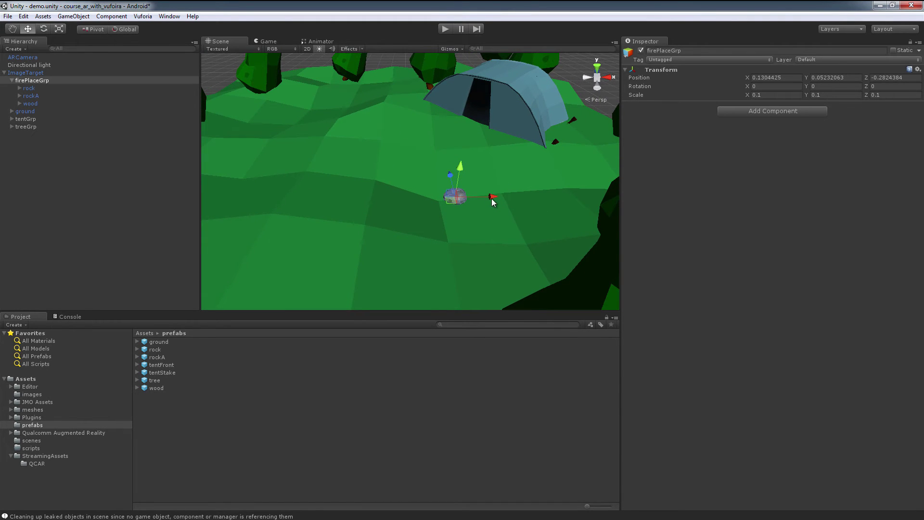
mouse_move(495, 198)
left_mouse_down()
mouse_move(504, 192)
mouse_move(490, 192)
left_mouse_up()
left_click_drag(443, 161, 418, 141, "alt")
Step: Set the position of wood in firePlaceGrp to 0, 0, 0
left_click(30, 103)
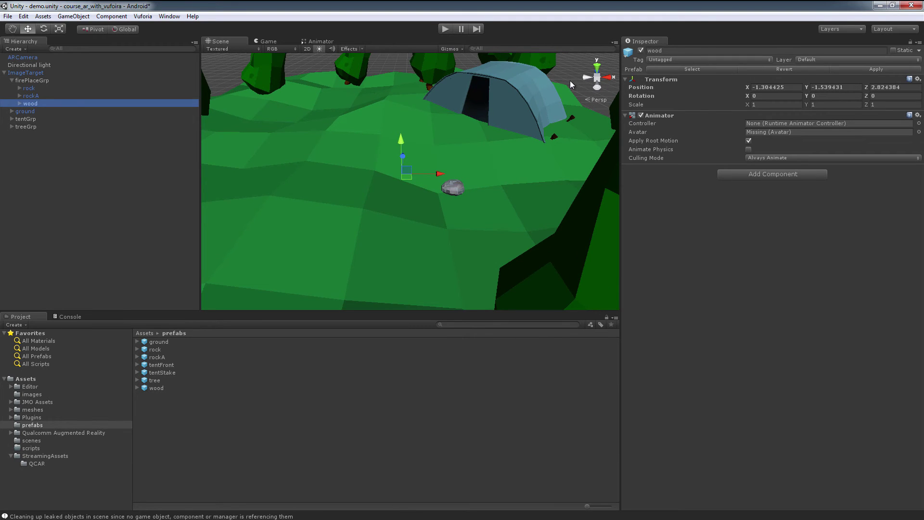
left_click(775, 87)
type("0")
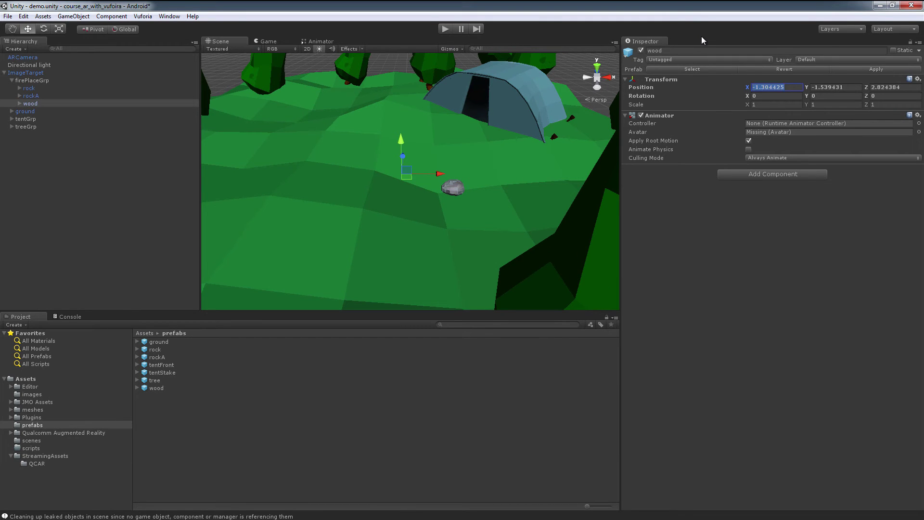
key("Tab")
type("0")
key("Tab")
type("0")
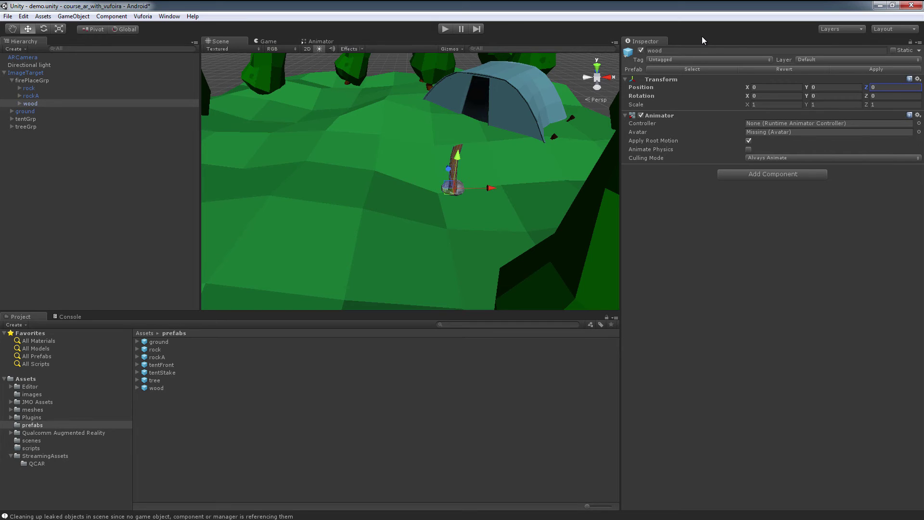
Step: Duplicate rockA, move the copy to about -0.64 on Z beside the wood and rotate it to about 3, 110, -180
right_click_drag(442, 101, 560, 162, "alt")
left_click_drag(505, 156, 371, 205, "alt")
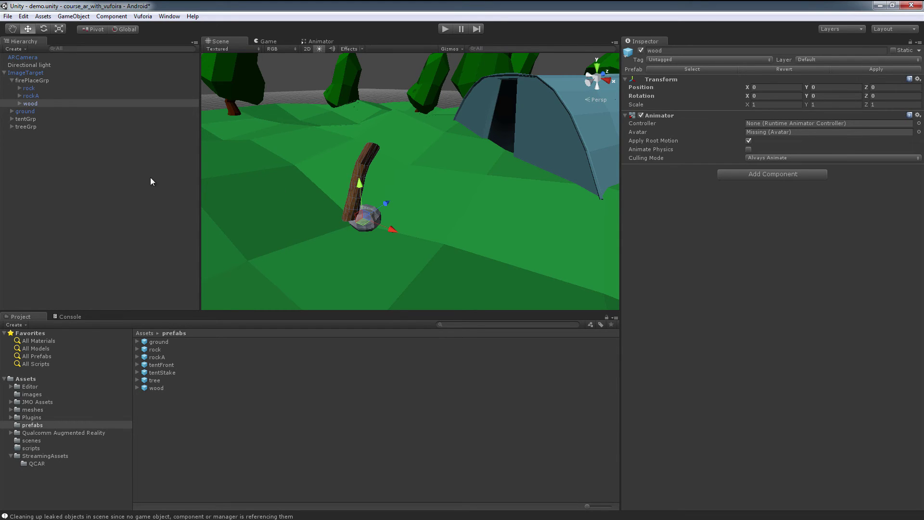
left_click(45, 95)
left_click_drag(360, 183, 317, 230, "alt")
key("ctrl+d")
key("e")
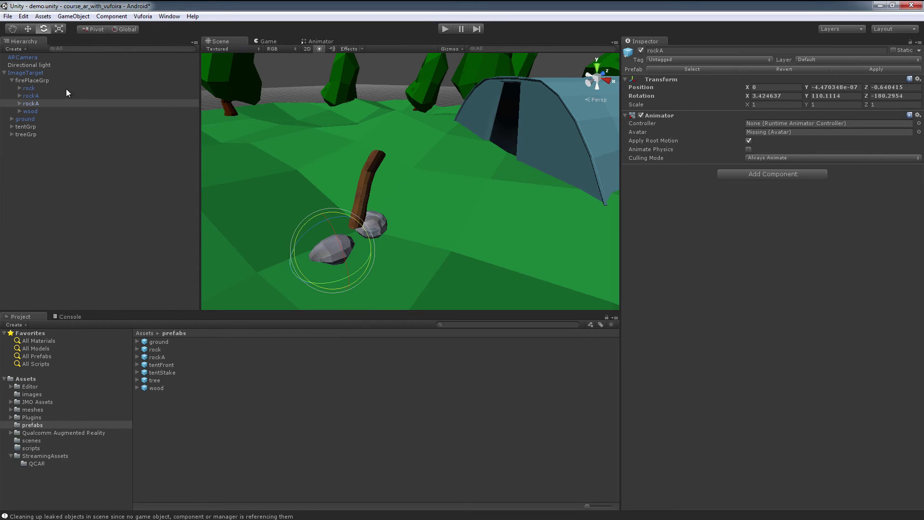
Step: Duplicate that rockA copy, move the new one across the fireplace to about 0.45 on Z and rotate it to about 17, -67, -4
key("ctrl+d")
left_click_drag(377, 215, 348, 231, "alt")
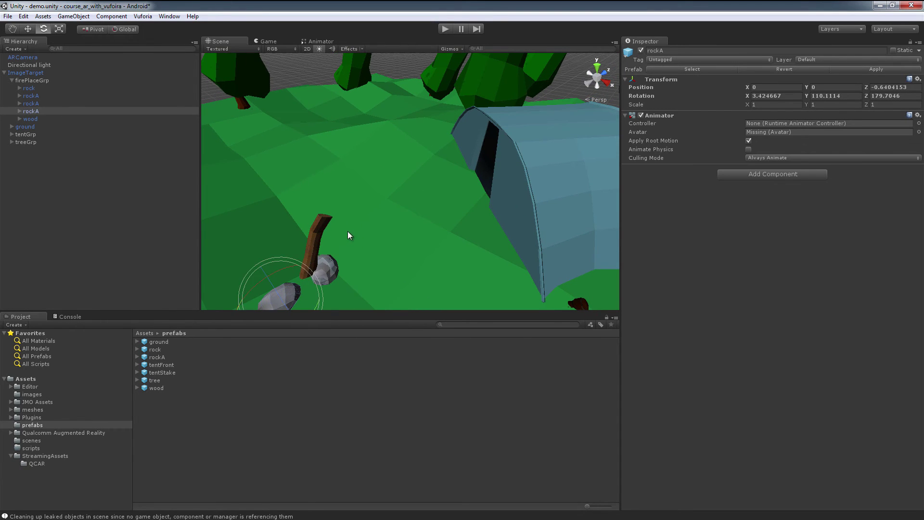
key("w")
left_click_drag(308, 280, 366, 109)
key("e")
Step: Add another rockA copy at about 0.61, -0.10, 0.11 and rotate it to about 10, -49, 11
key("ctrl+d")
key("w")
left_click_drag(417, 178, 422, 170, "alt")
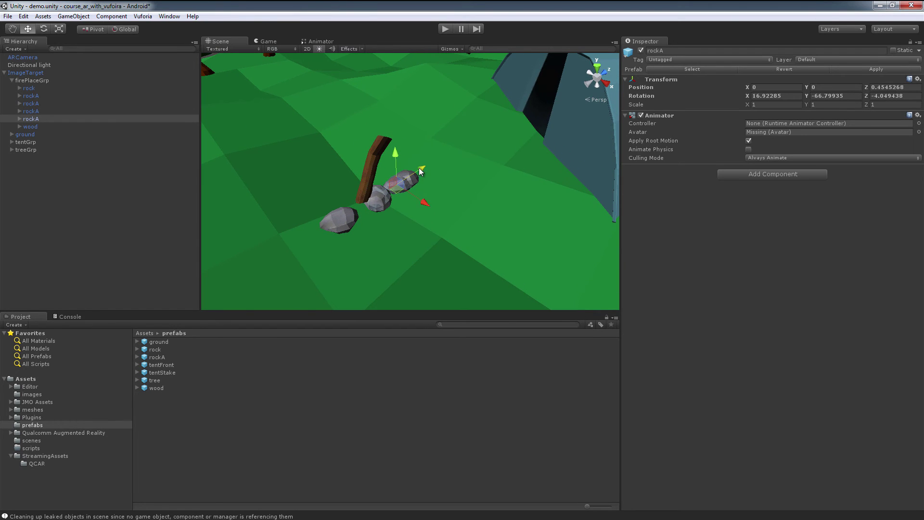
left_click_drag(424, 203, 451, 221)
left_click_drag(445, 185, 394, 212)
key("e")
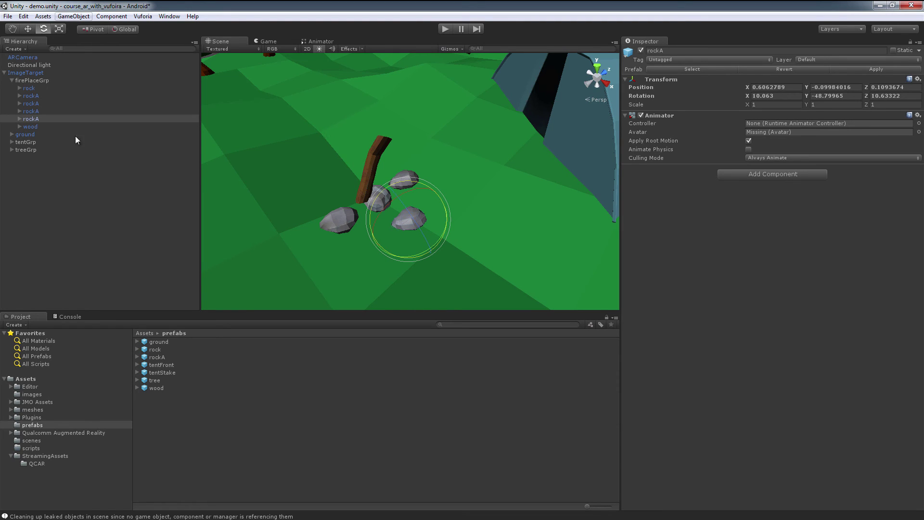
Step: Move rock along X from the fireplace centre to the empty side behind the wood
left_click(30, 88)
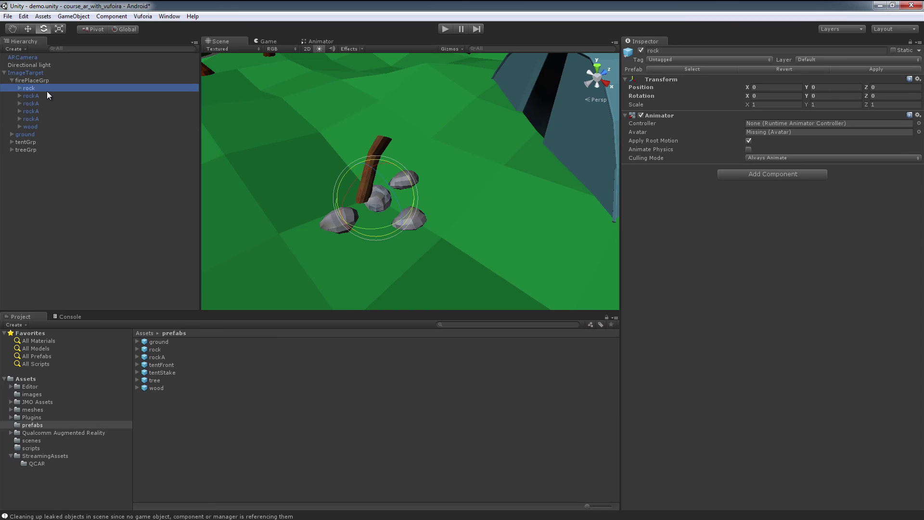
key("w")
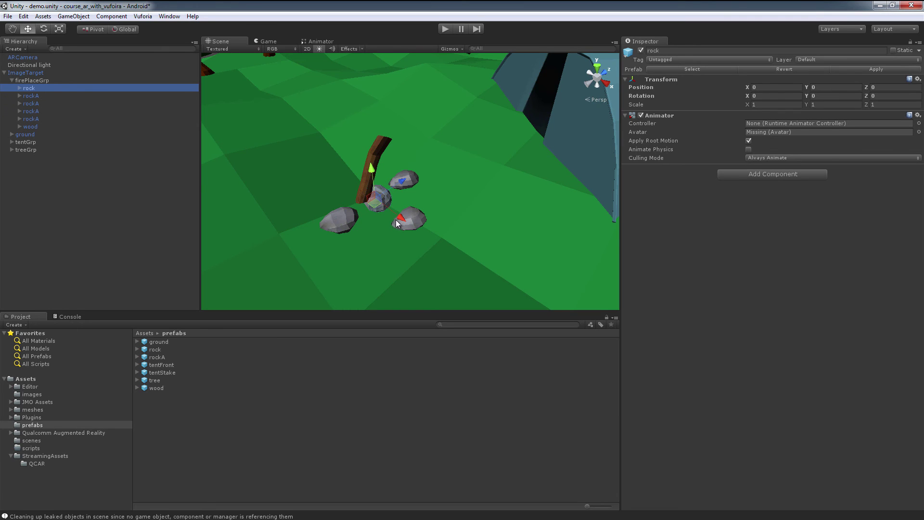
mouse_move(400, 216)
left_mouse_down()
mouse_move(366, 185)
mouse_move(402, 229)
left_mouse_up()
Step: Duplicate rock and place the copy at about 0.17, -0.06, 0.46 on the tent side of the fireplace
key("ctrl+d")
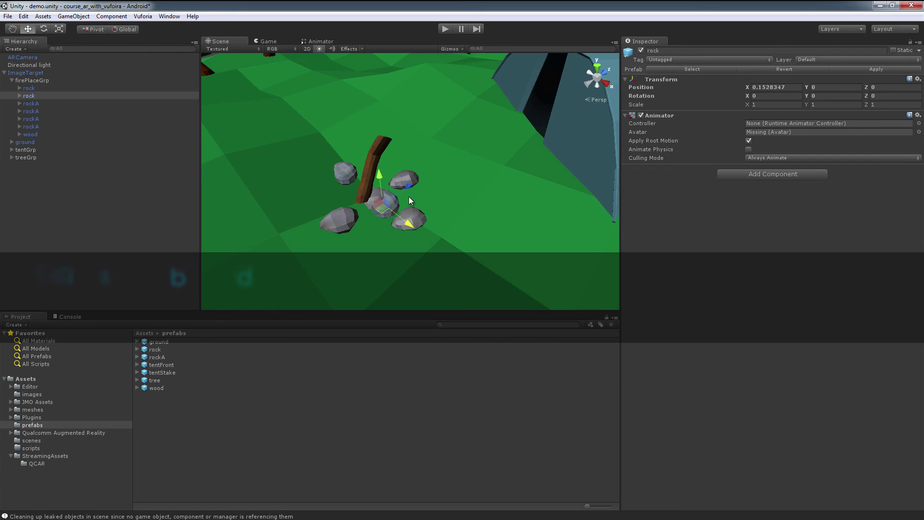
left_click_drag(414, 185, 373, 120)
left_click_drag(372, 109, 373, 114)
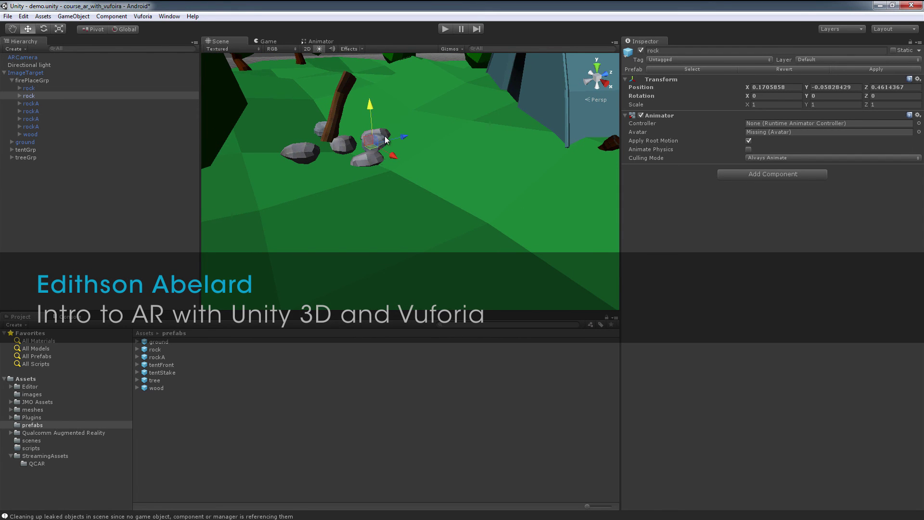